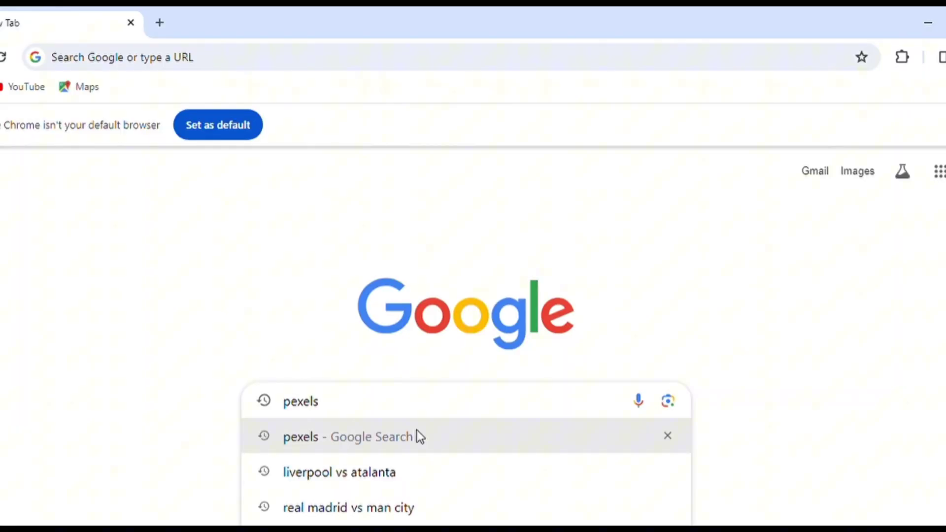
Open the Pexels site from Google and search it for 'youtube subscribe'
click(393, 443)
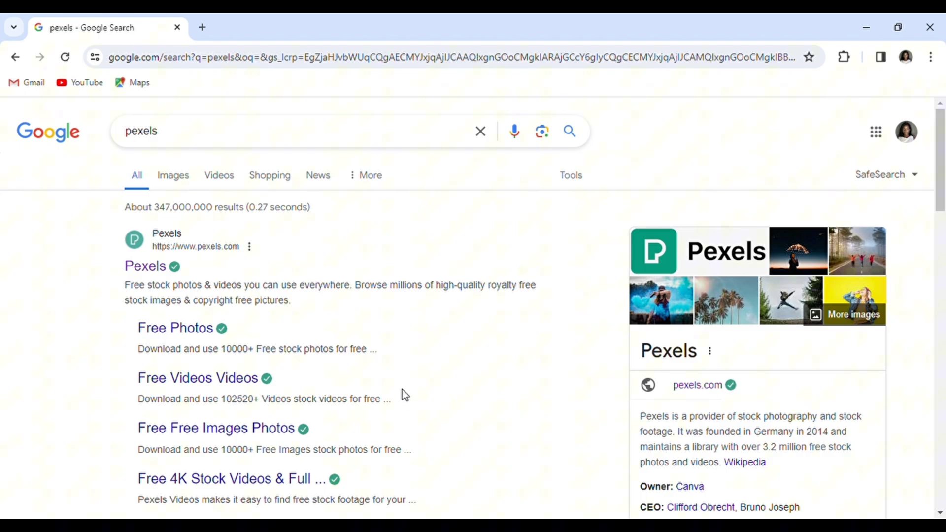
click(145, 266)
click(541, 311)
text(youtube subscribe)
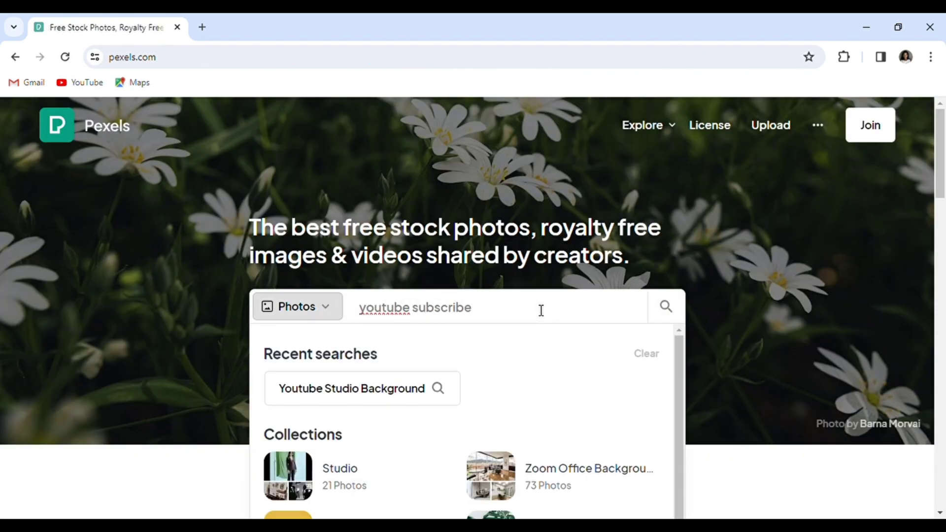
key(Return)
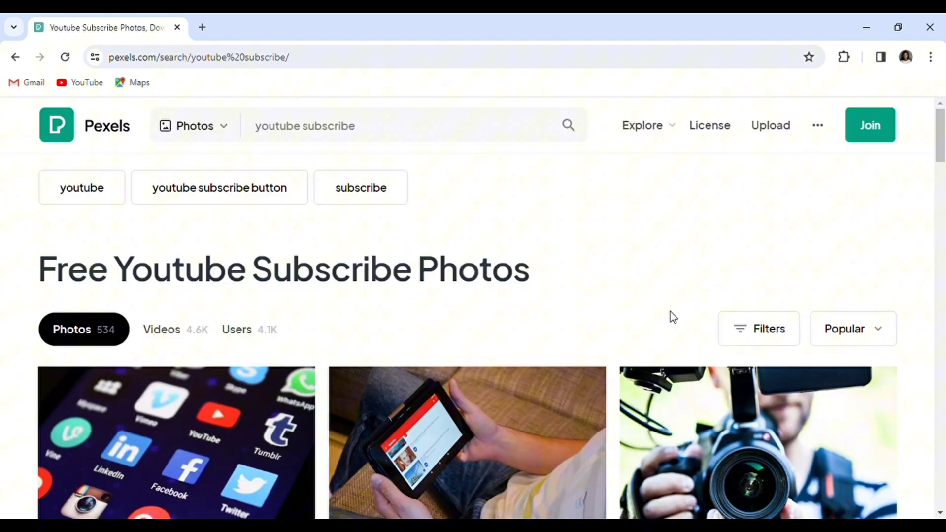
Switch the 'youtube subscribe' results to Videos and browse the green-screen subscribe clips
click(173, 337)
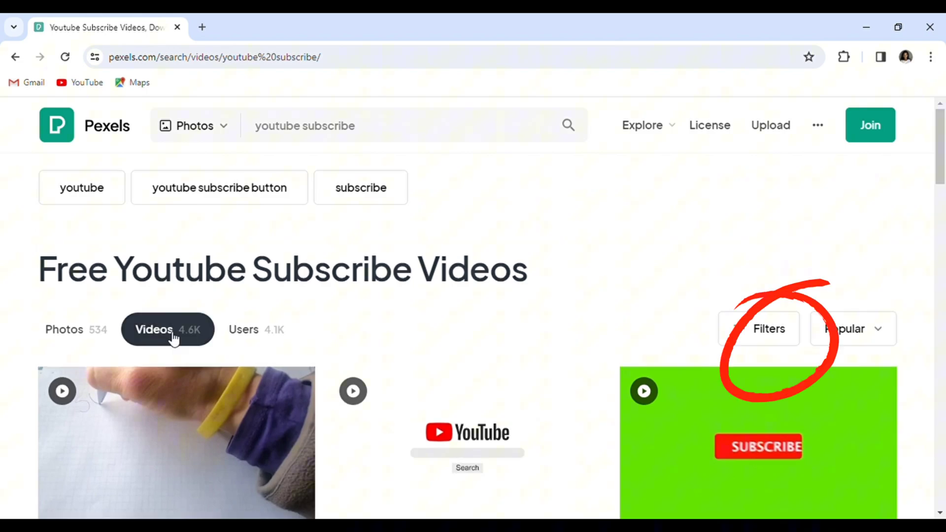
scroll(173, 339, down, 5)
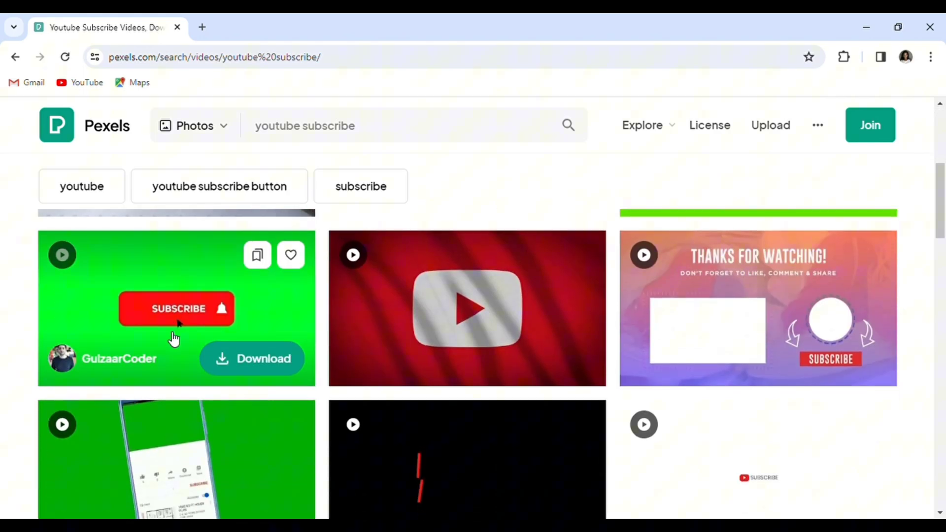
scroll(173, 339, up, 3)
scroll(173, 338, down, 2)
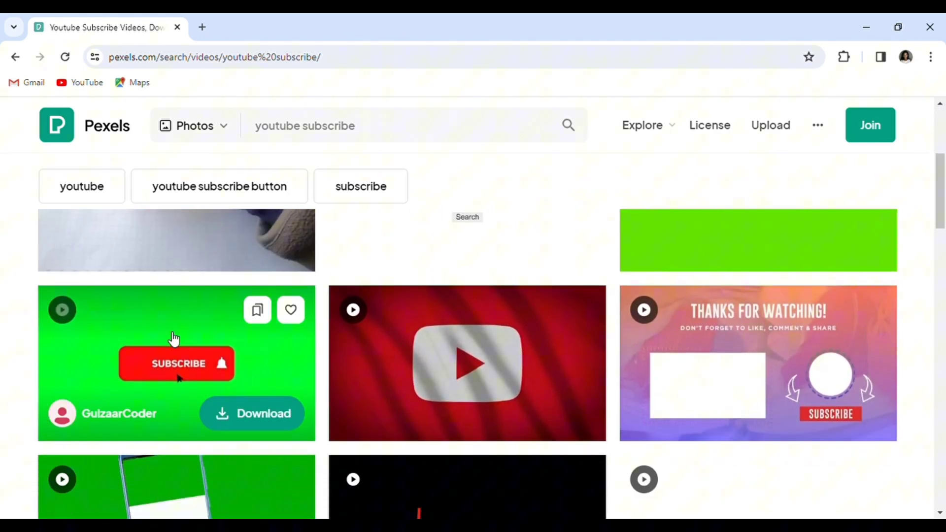
scroll(173, 338, down, 5)
scroll(174, 339, down, 13)
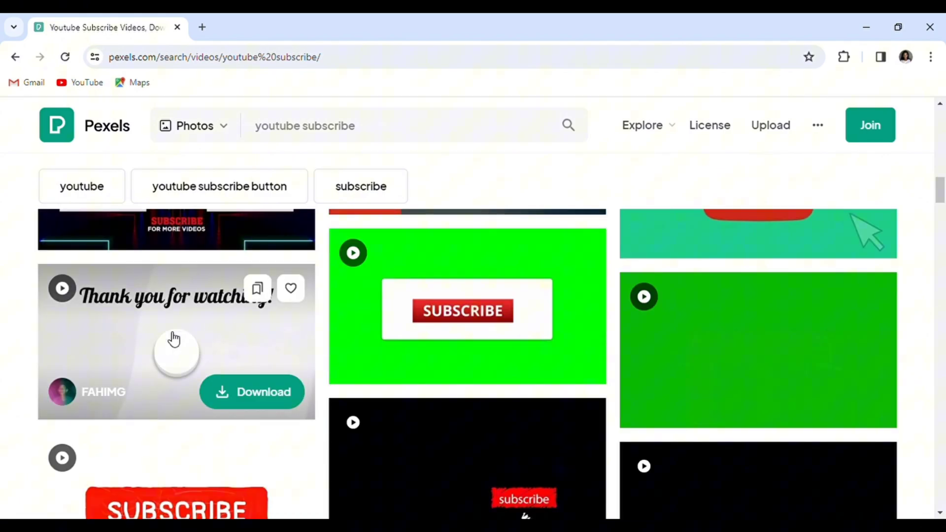
scroll(173, 338, up, 10)
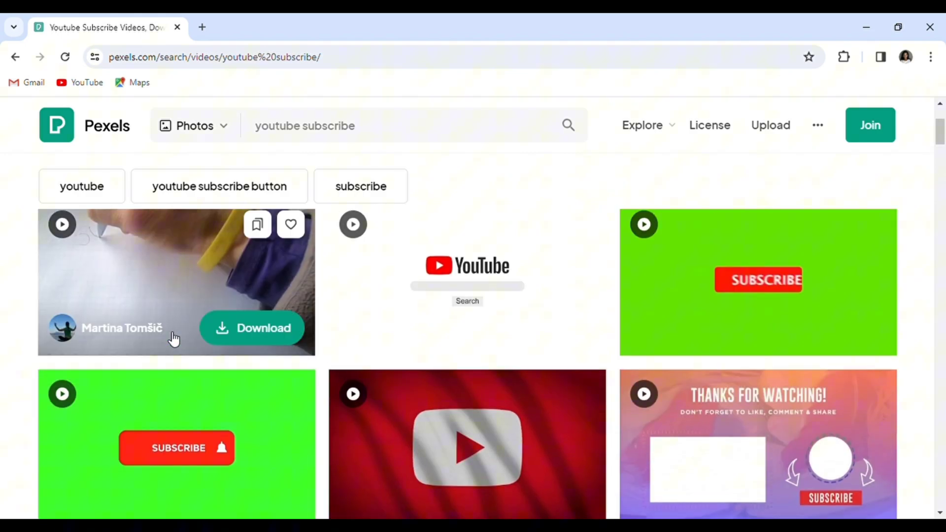
Download two green-screen subscribe-button animations with Free download from their Pexels previews
click(82, 393)
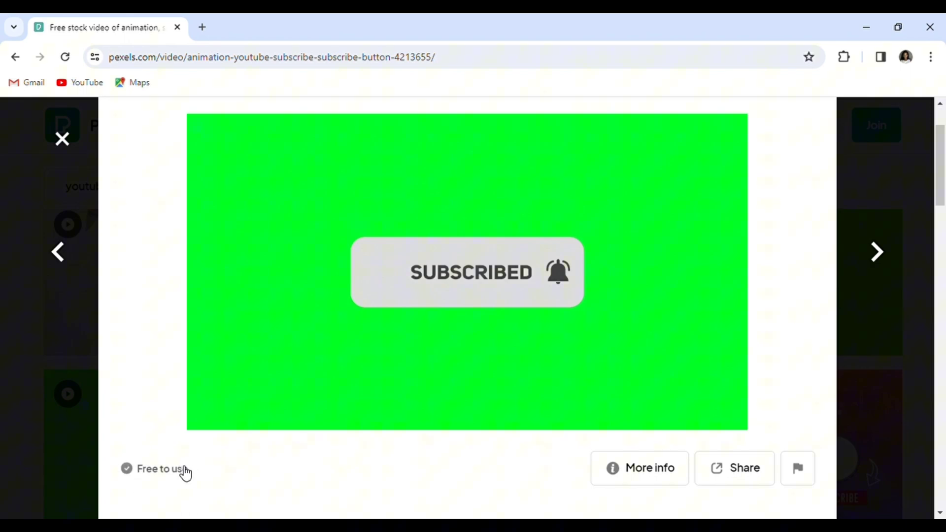
scroll(182, 471, up, 2)
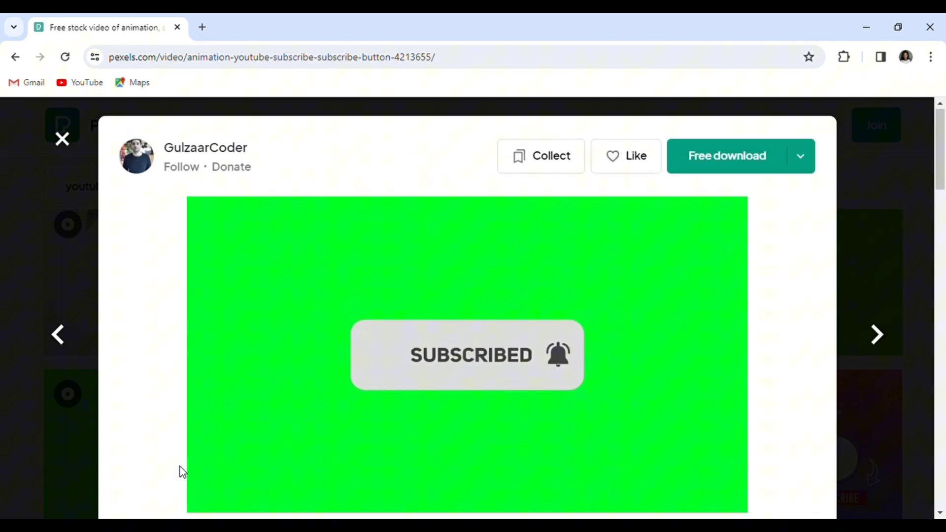
click(763, 167)
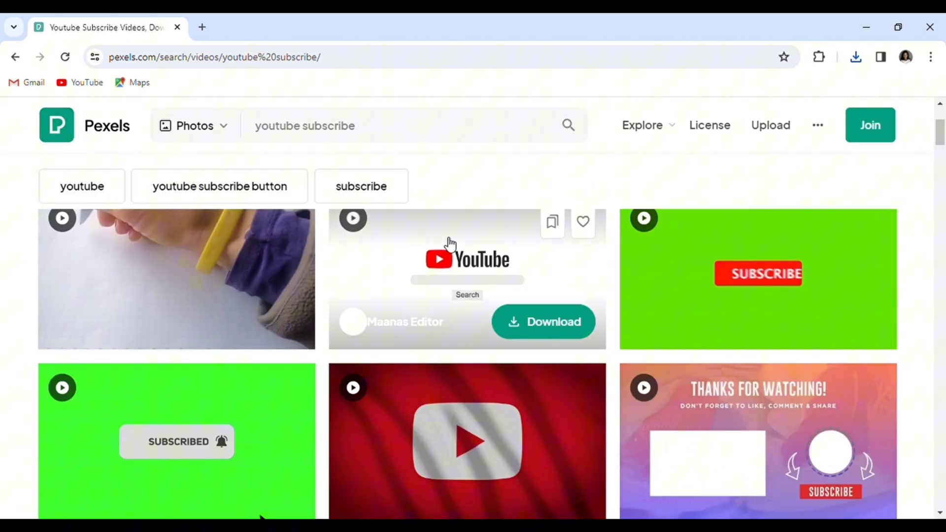
click(734, 264)
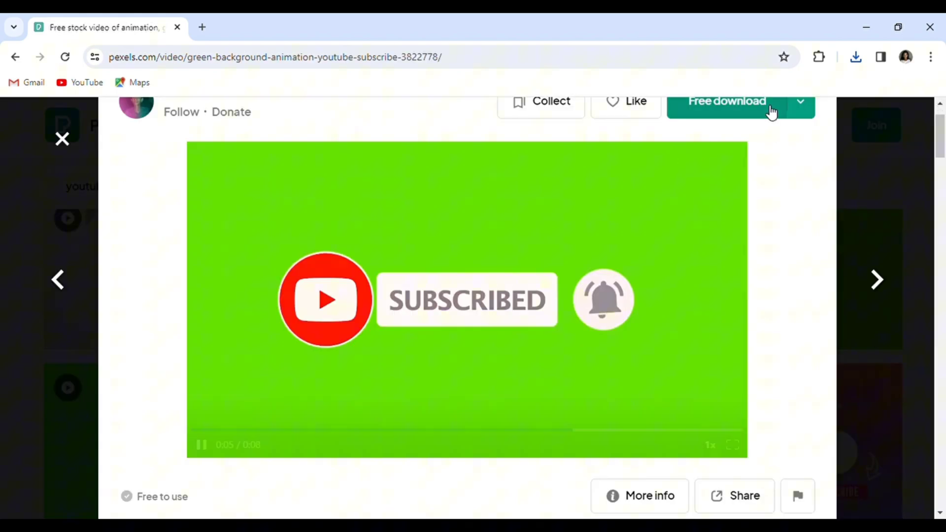
click(765, 103)
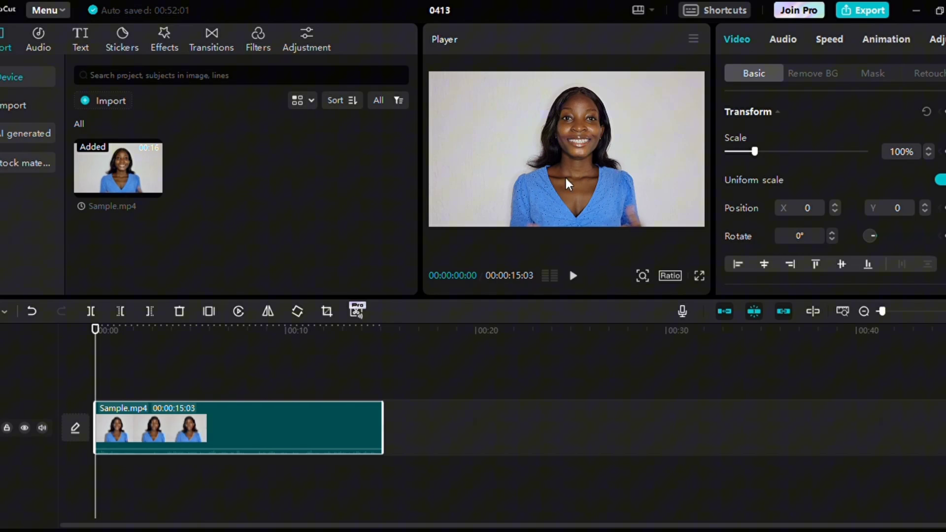
Play back the Sample.mp4 talking-head clip on the timeline
click(573, 276)
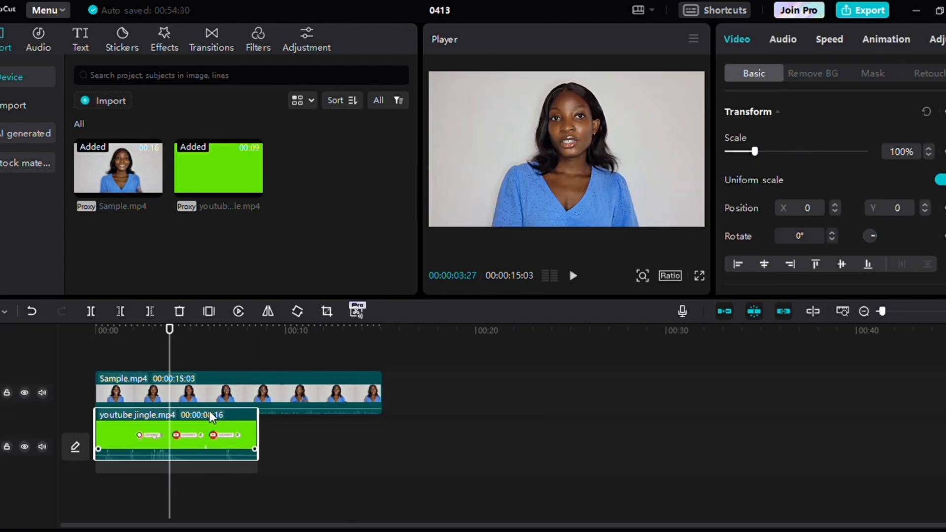
Put the green subscribe clip on a track above Sample.mp4, scaled to 37% at Position Y -617
drag(211, 415, 226, 360)
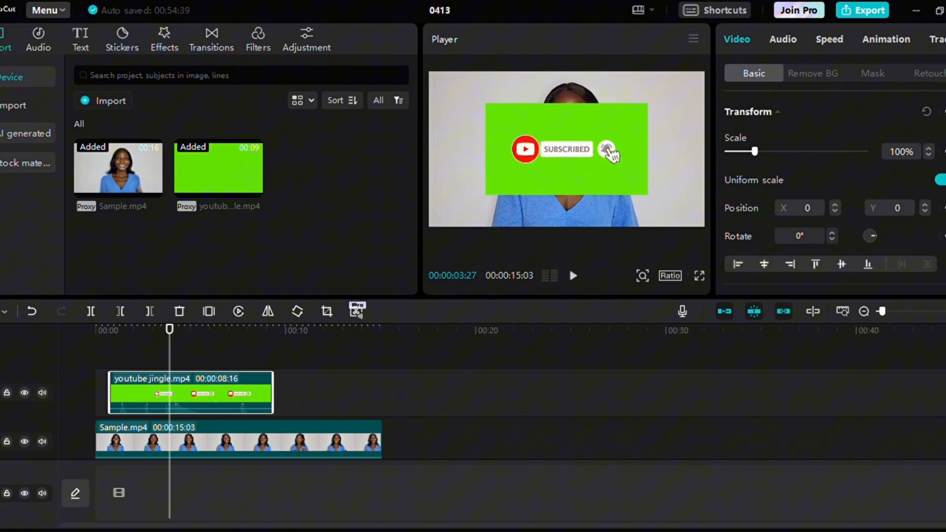
drag(754, 151, 742, 151)
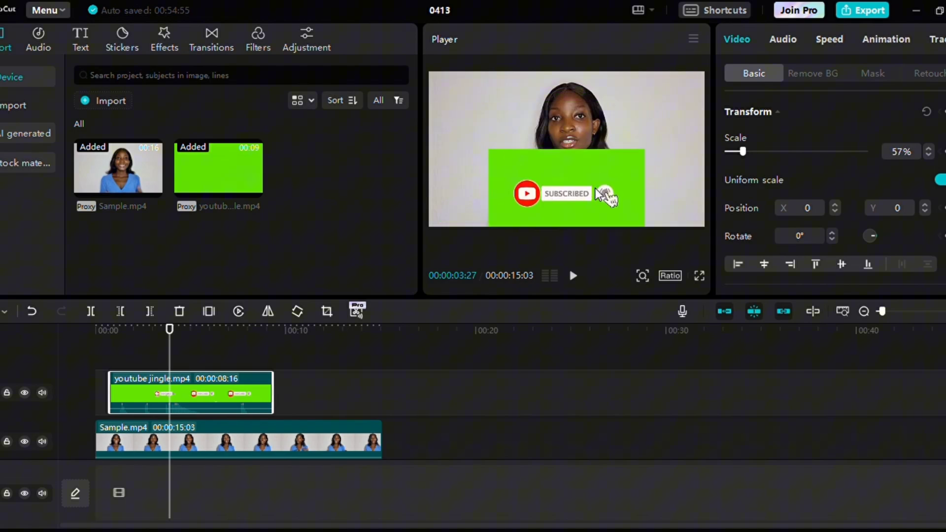
text(-617)
key(Return)
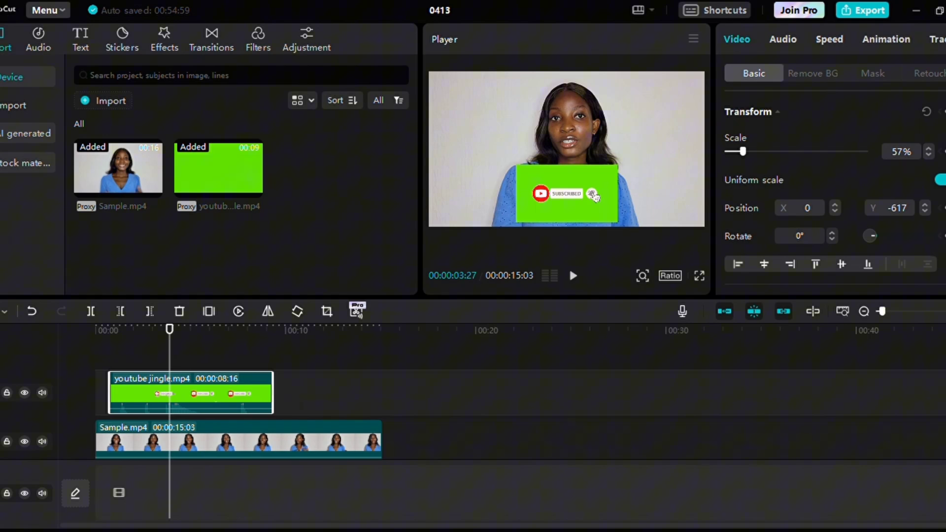
drag(742, 151, 736, 151)
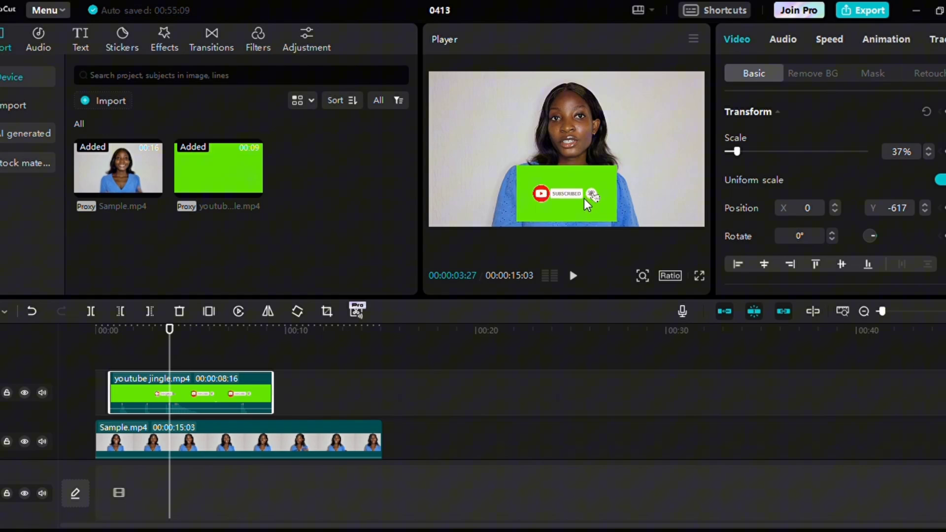
click(285, 441)
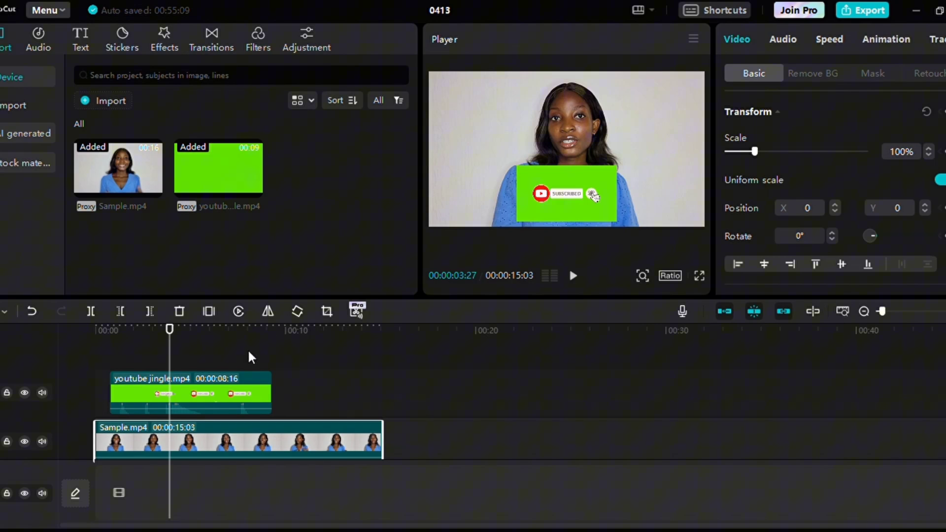
Enable chroma key on the subscribe overlay, sample its green background, and settle intensity at 10
click(251, 389)
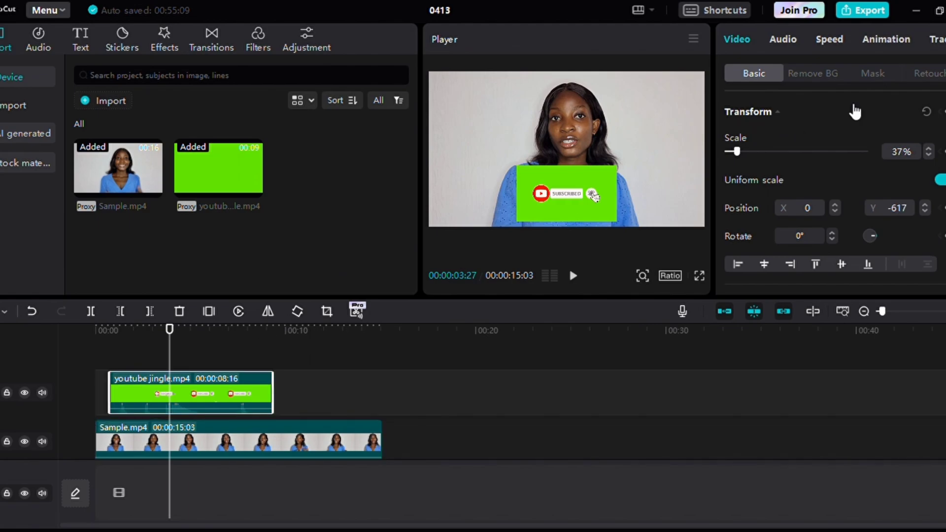
click(821, 75)
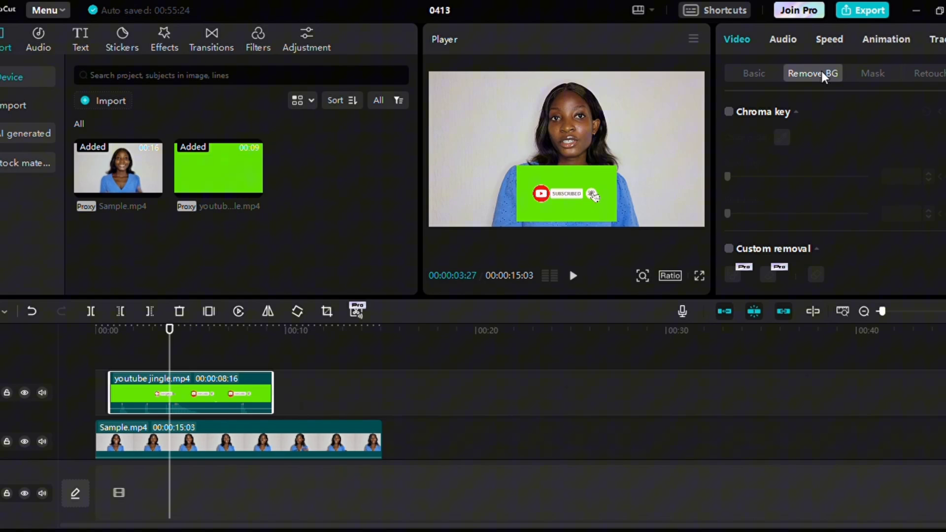
click(729, 112)
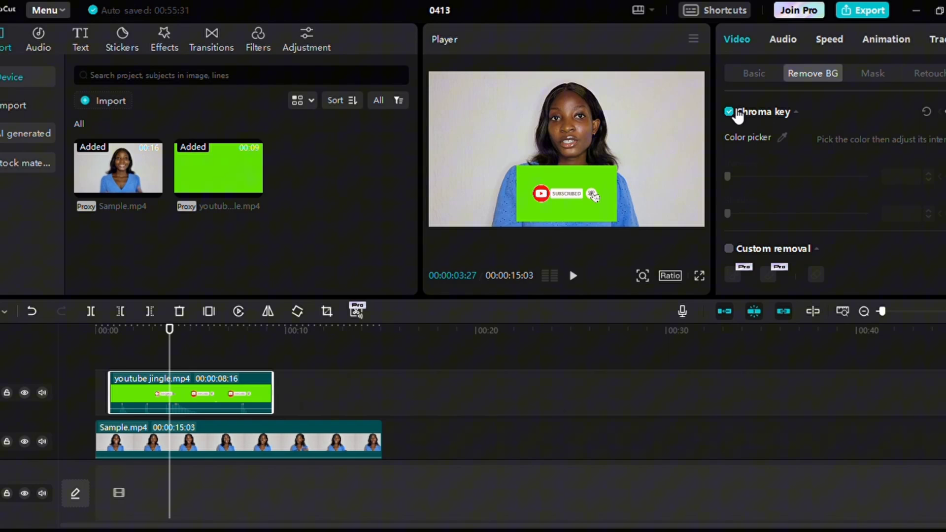
click(781, 138)
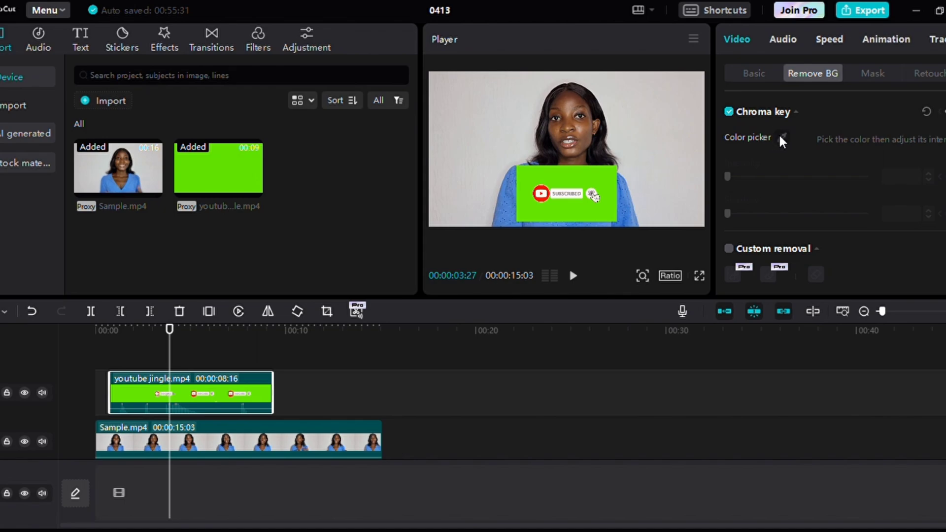
click(599, 180)
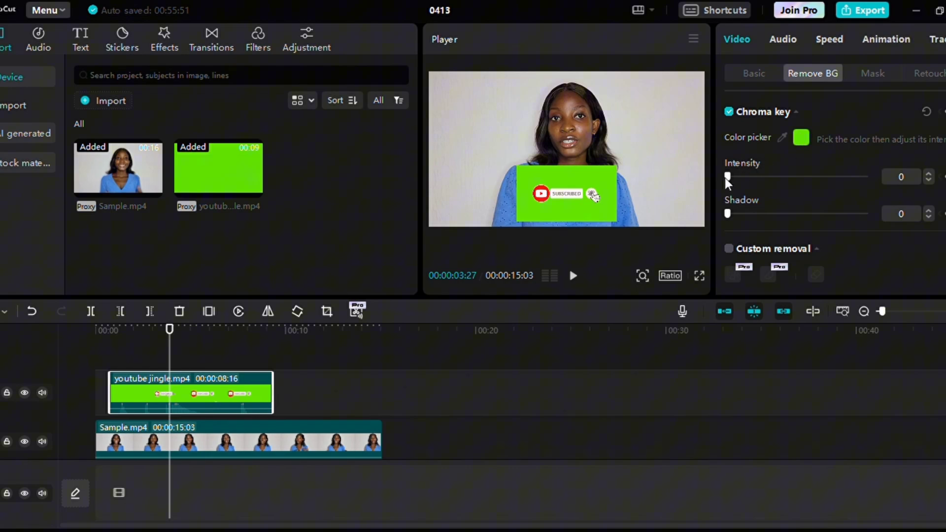
drag(727, 177, 866, 177)
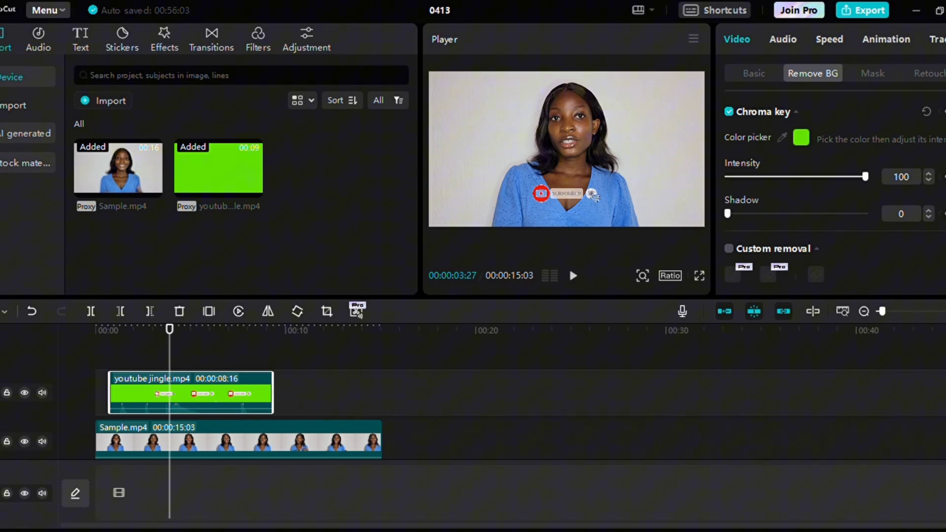
drag(865, 178, 736, 197)
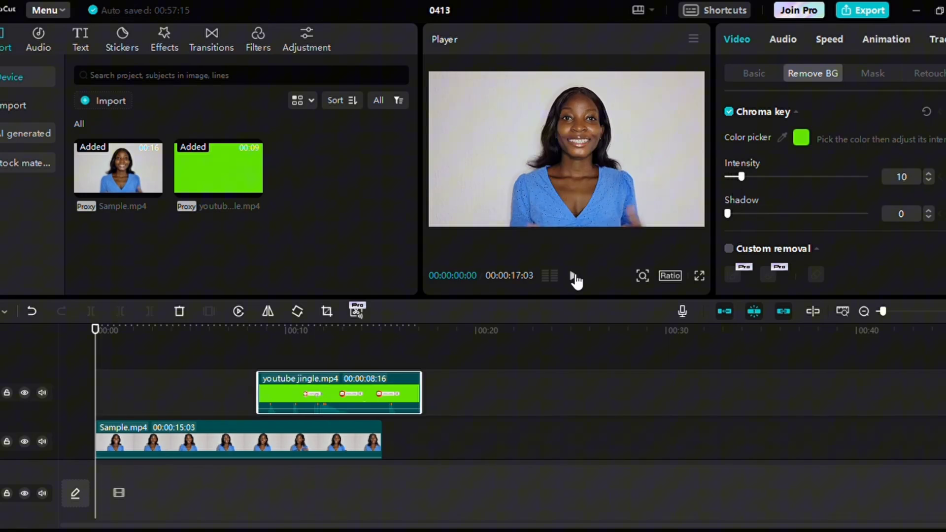
Play the video from the start to check the keyed subscribe overlay
click(573, 277)
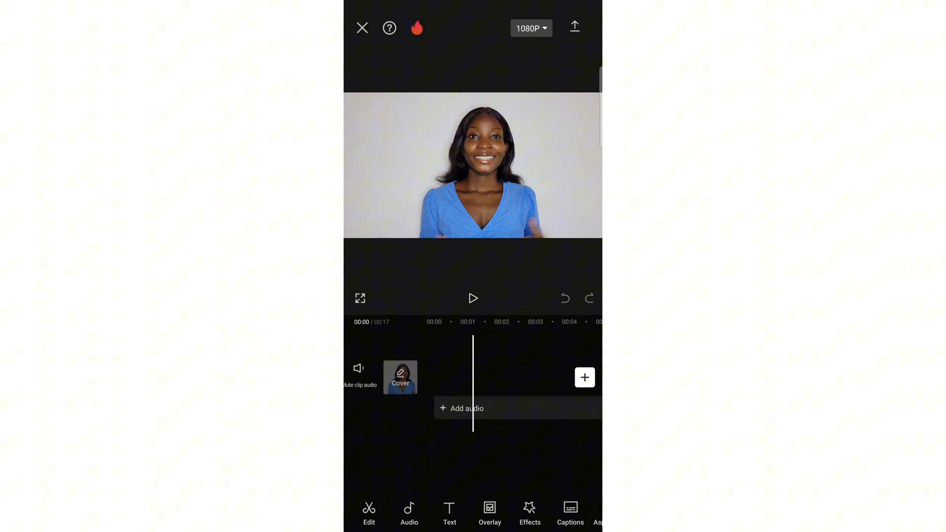
scroll(473, 377, right, 10)
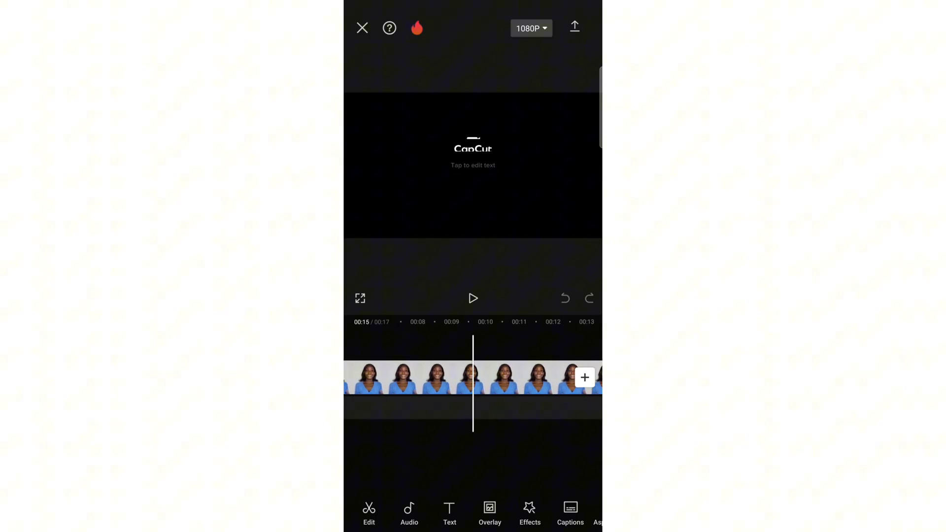
scroll(473, 377, left, 10)
scroll(473, 377, right, 10)
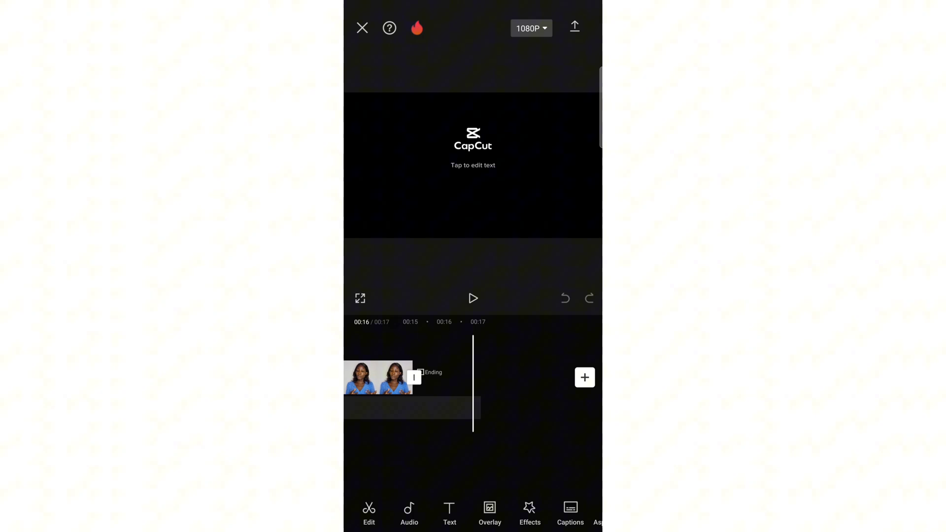
click(489, 512)
Add the green SUBSCRIBED clip as an overlay track
click(486, 493)
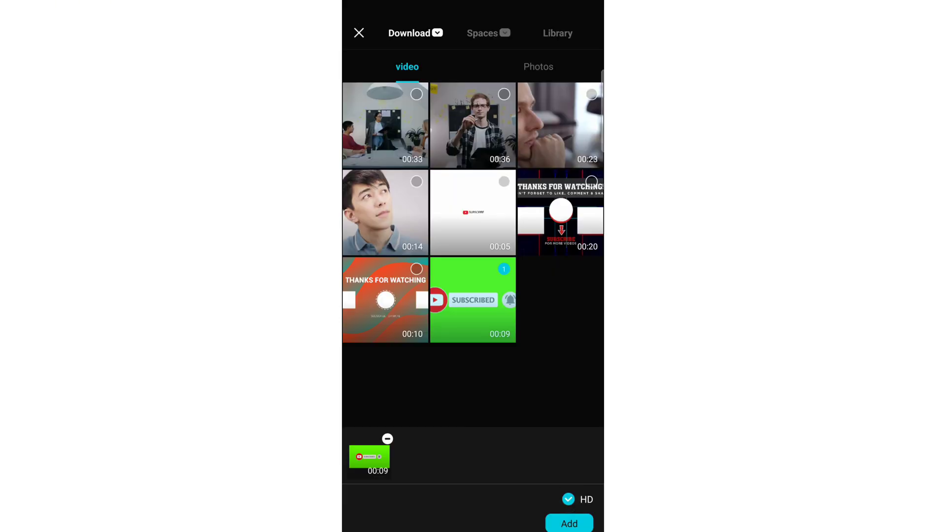
click(569, 523)
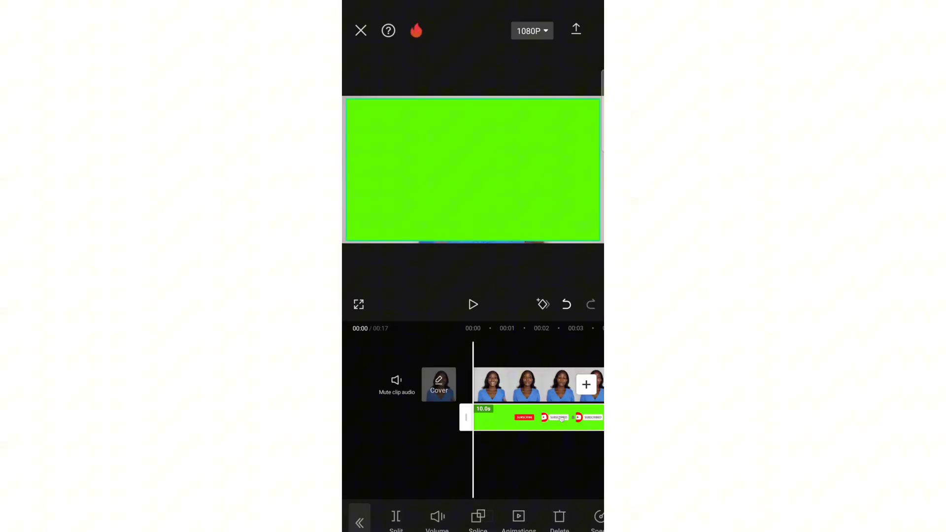
scroll(473, 399, right, 5)
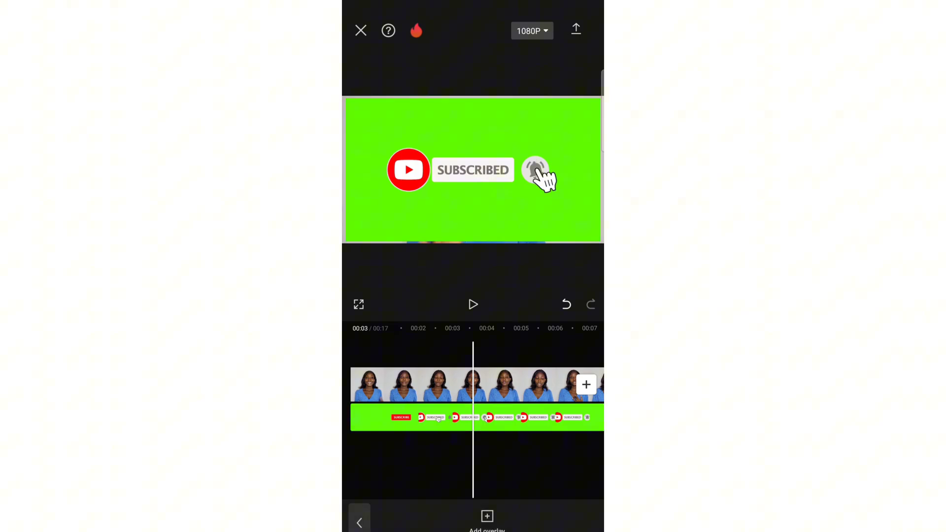
Shrink the SUBSCRIBED overlay and move it down over the speaker's chest
click(438, 418)
scroll(473, 170, down, 5)
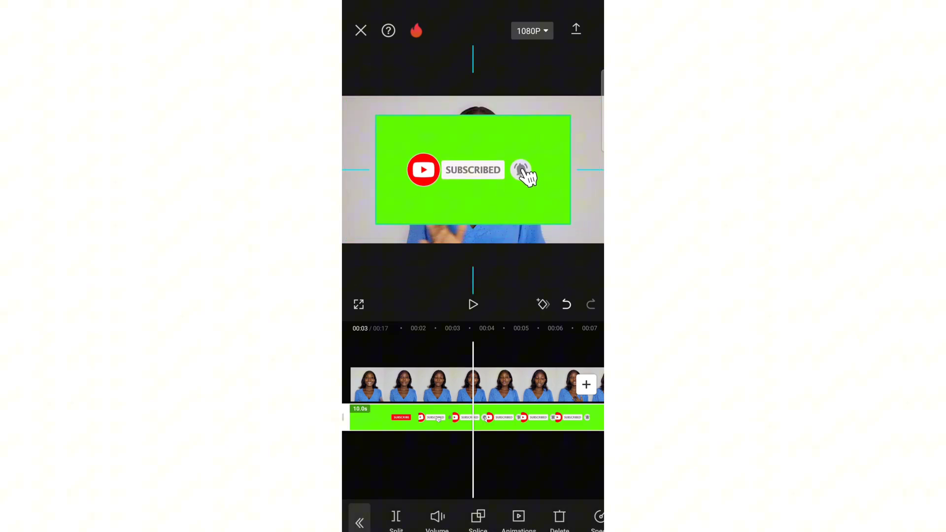
scroll(473, 169, down, 3)
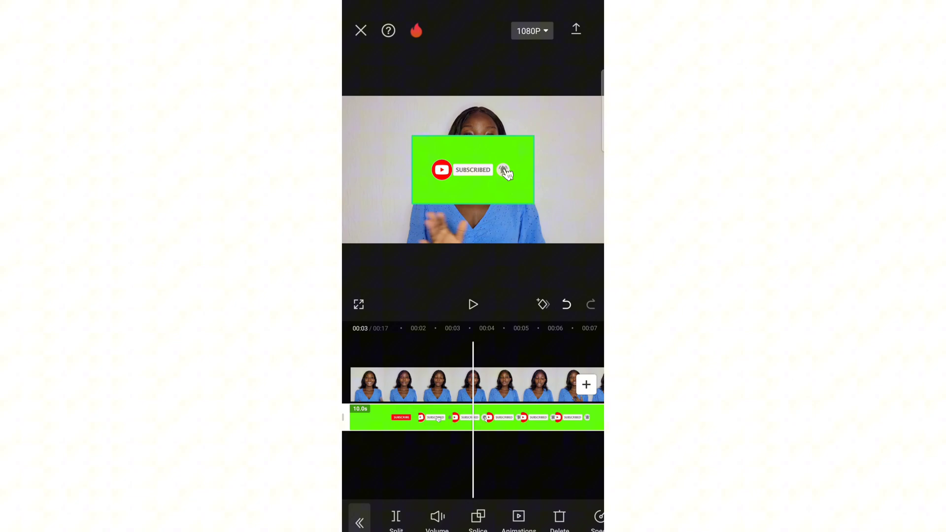
drag(473, 171, 473, 215)
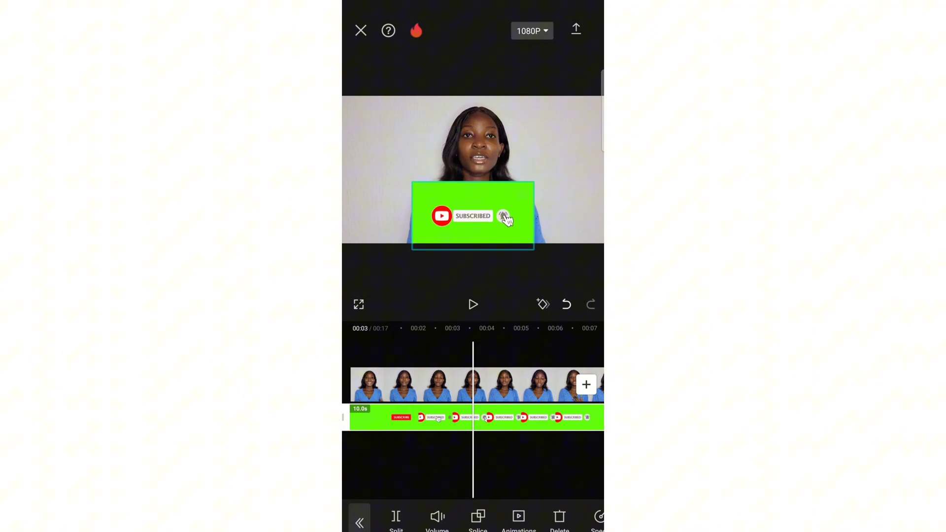
scroll(473, 394, left, 5)
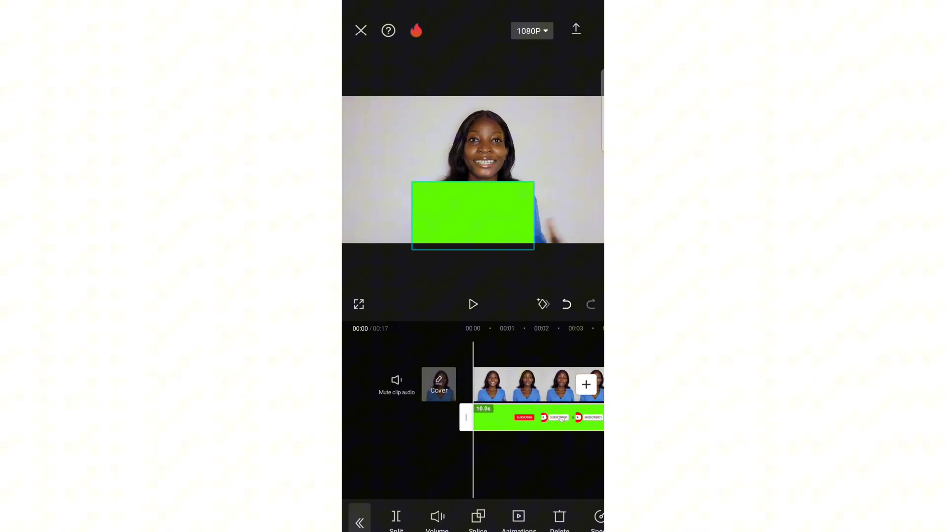
scroll(473, 520, right, 5)
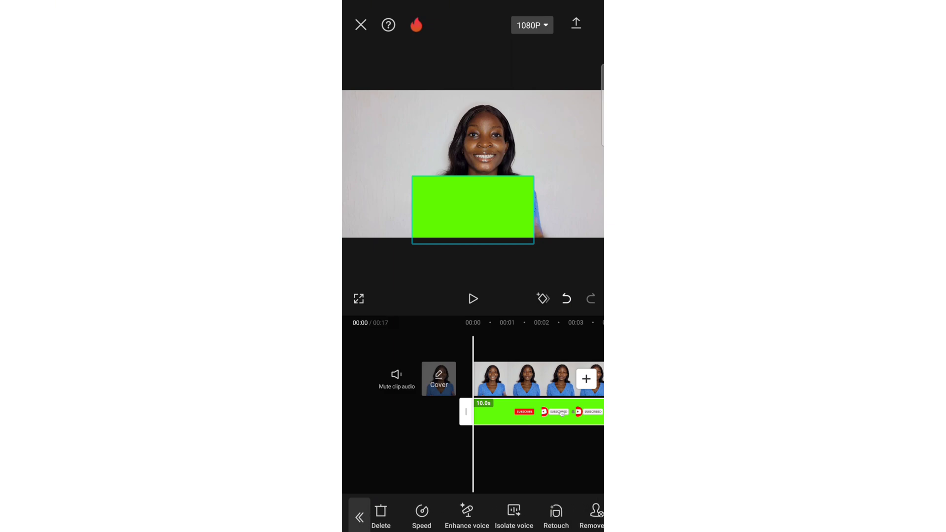
scroll(472, 517, right, 3)
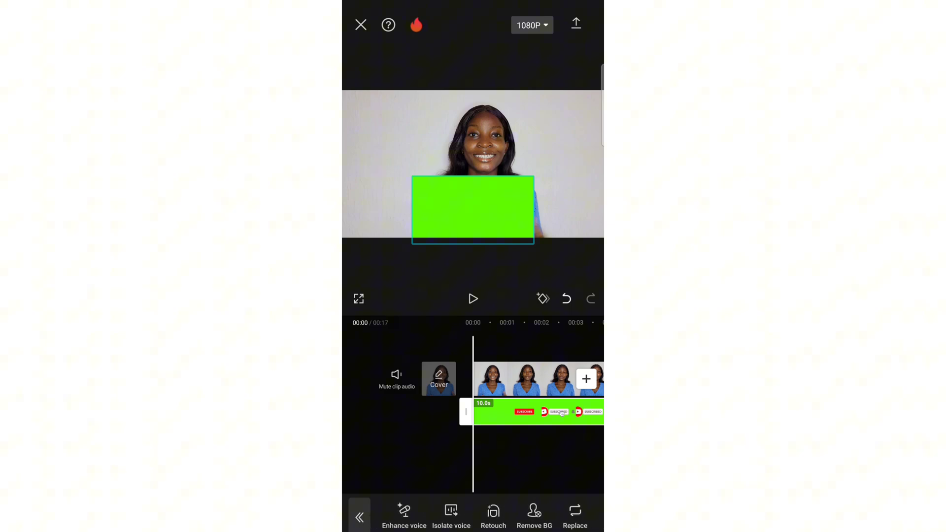
Chroma-key the overlay's green background by sampling it and setting intensity to 46
click(534, 515)
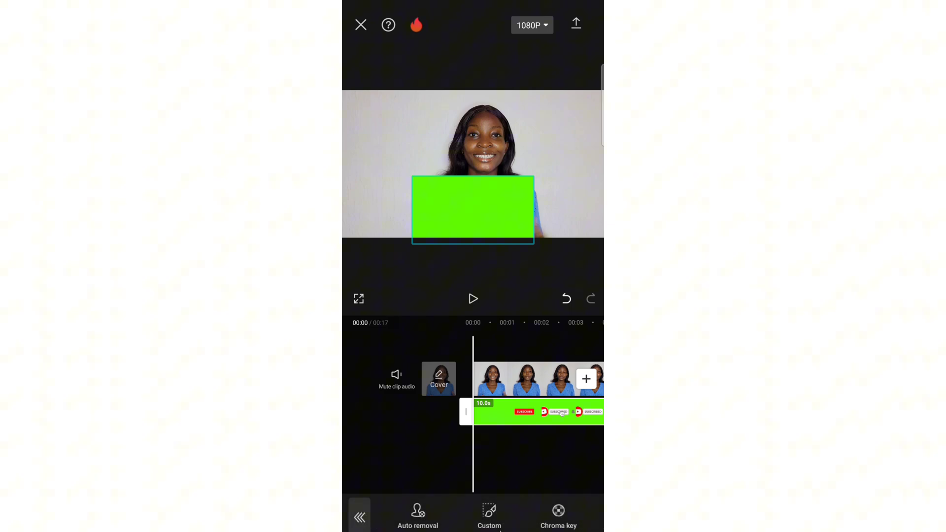
click(558, 515)
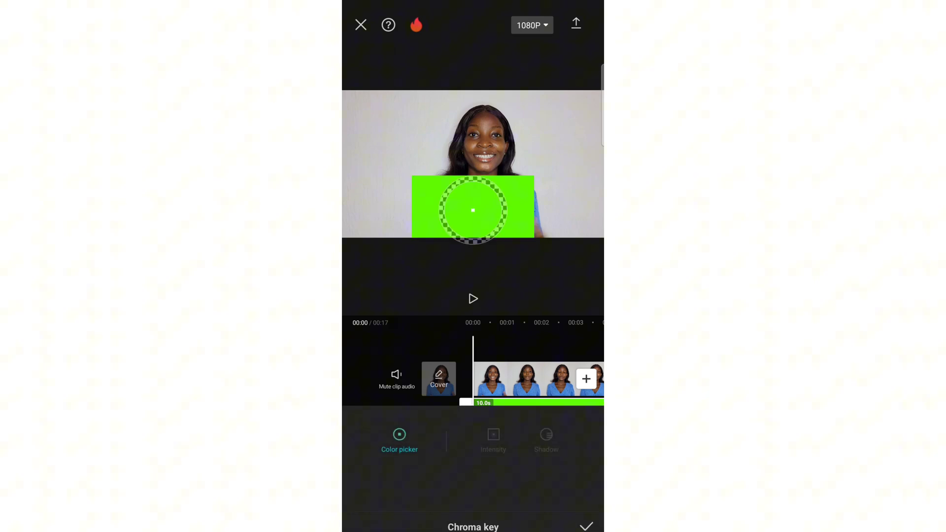
mouse_move(473, 210)
mouse_down()
mouse_move(480, 216)
mouse_move(523, 201)
mouse_move(486, 205)
mouse_up()
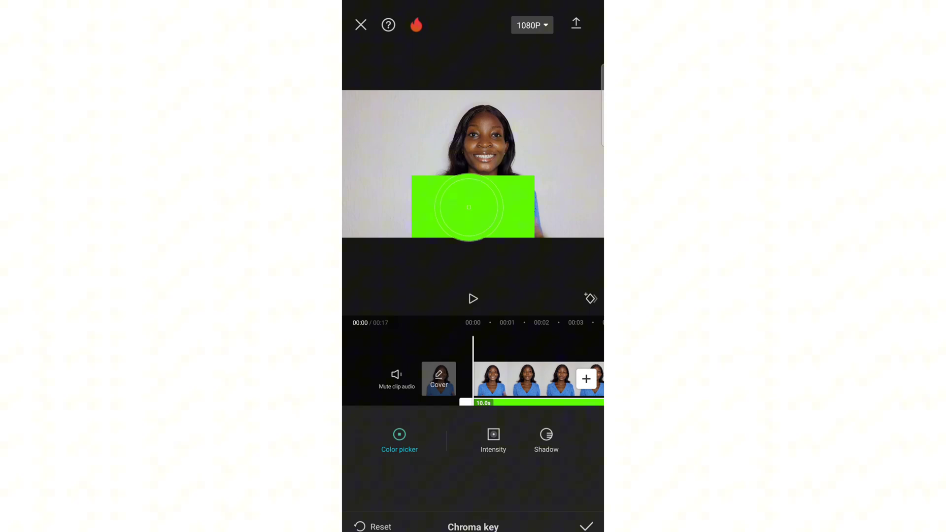
click(494, 440)
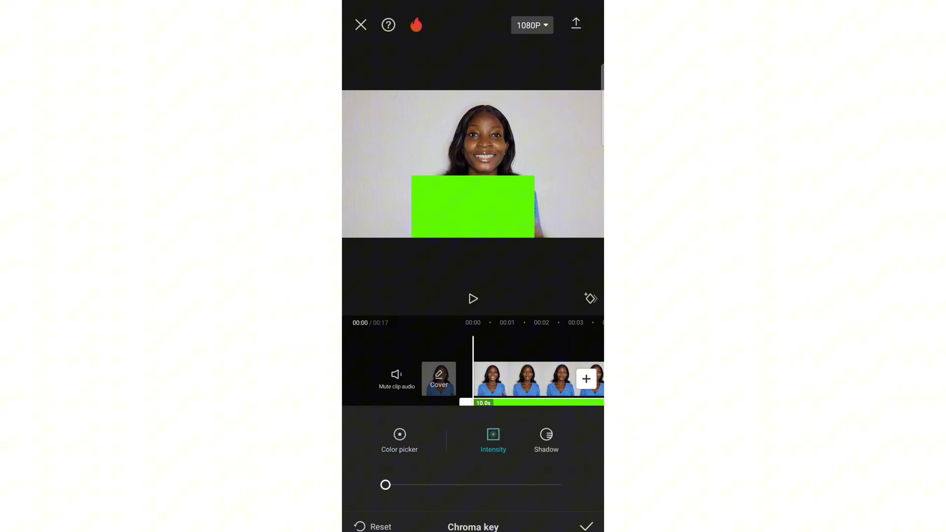
drag(385, 485, 466, 485)
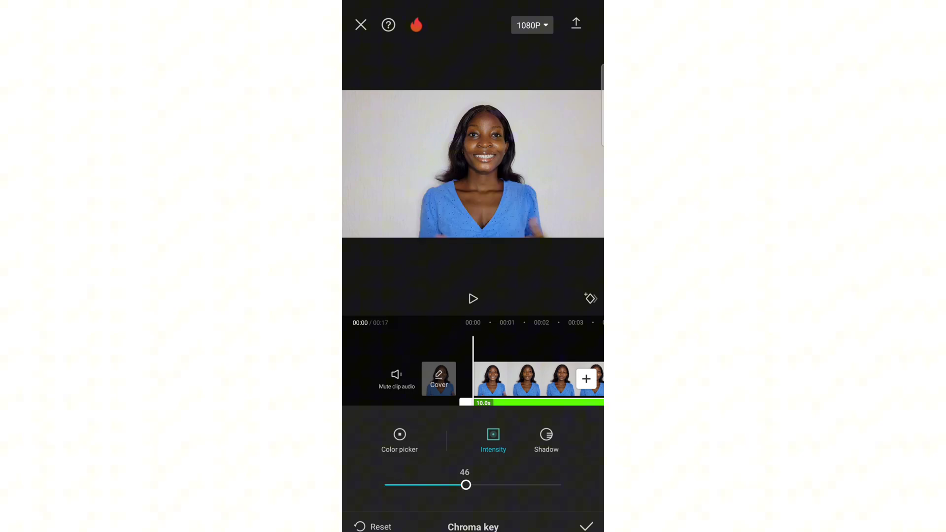
click(586, 526)
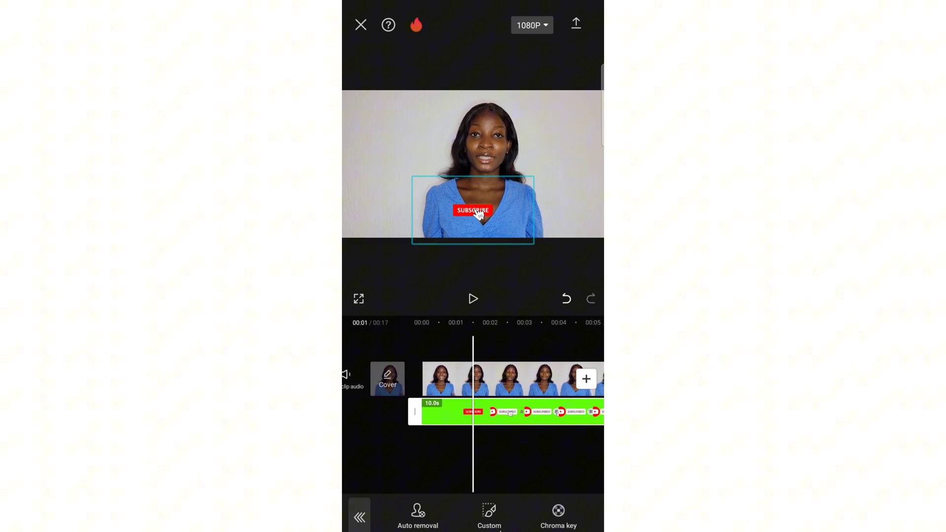
Deselect the overlay and play the video from 00:00 to preview the subscribe button
click(359, 517)
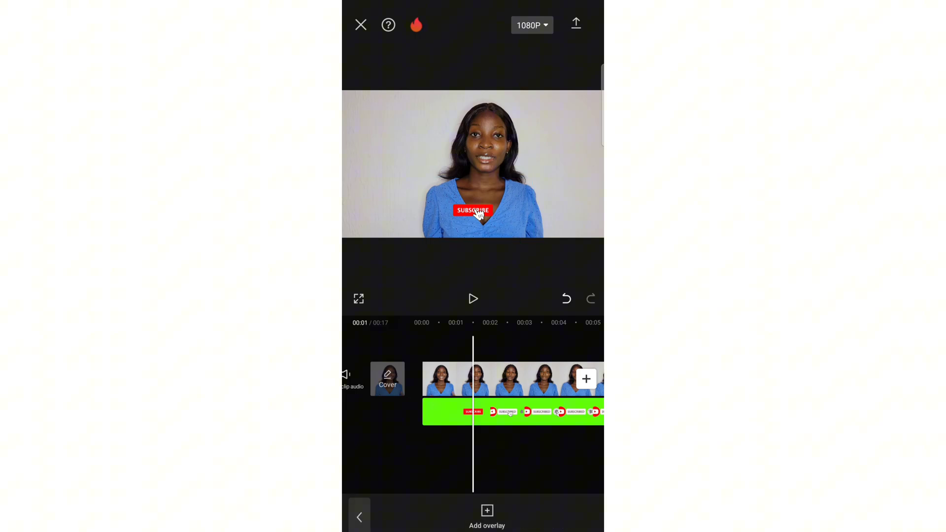
click(473, 299)
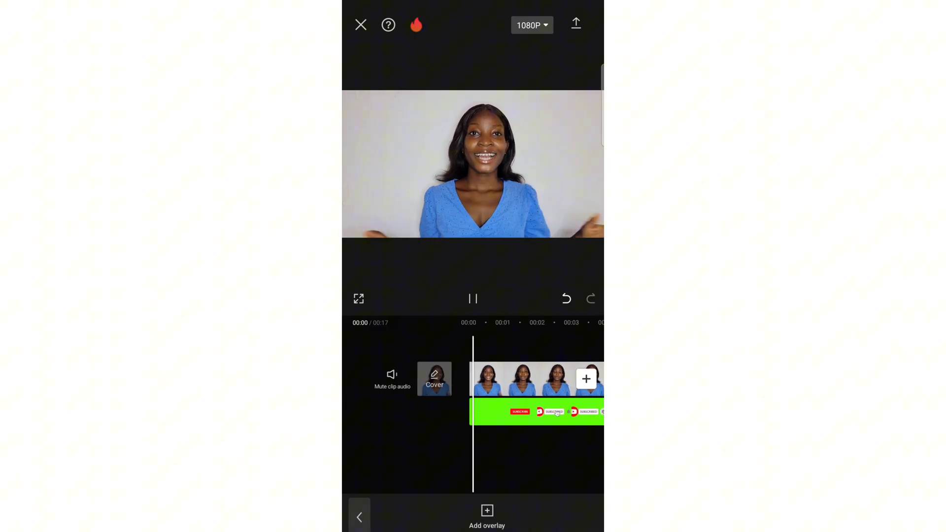